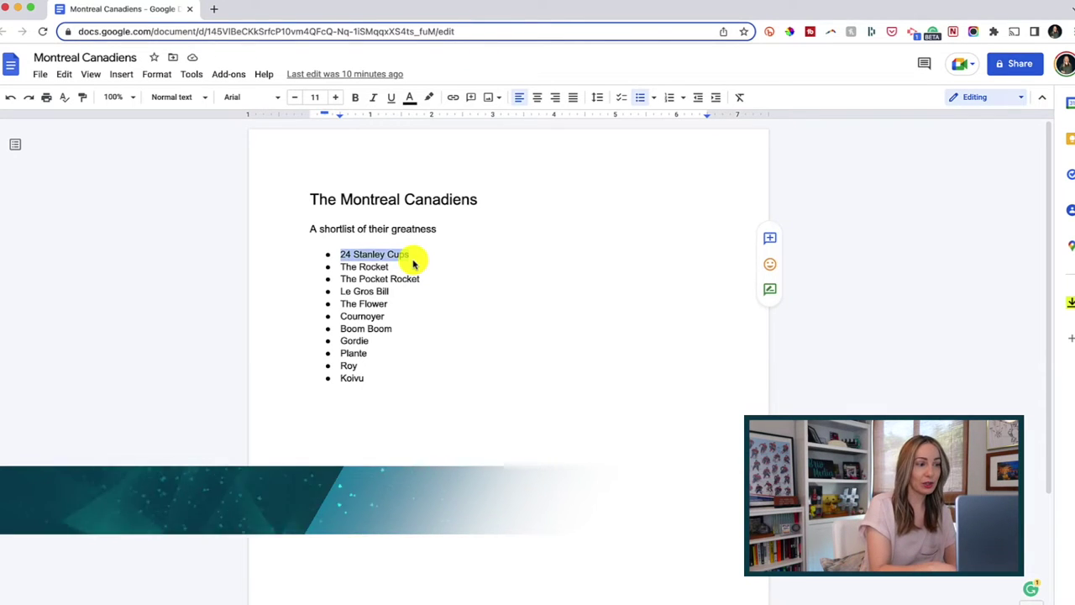
Cut '24 Stanley Cups' from the first bullet, paste it back, then deselect the text.
{"action": "key", "text": "super+x"}
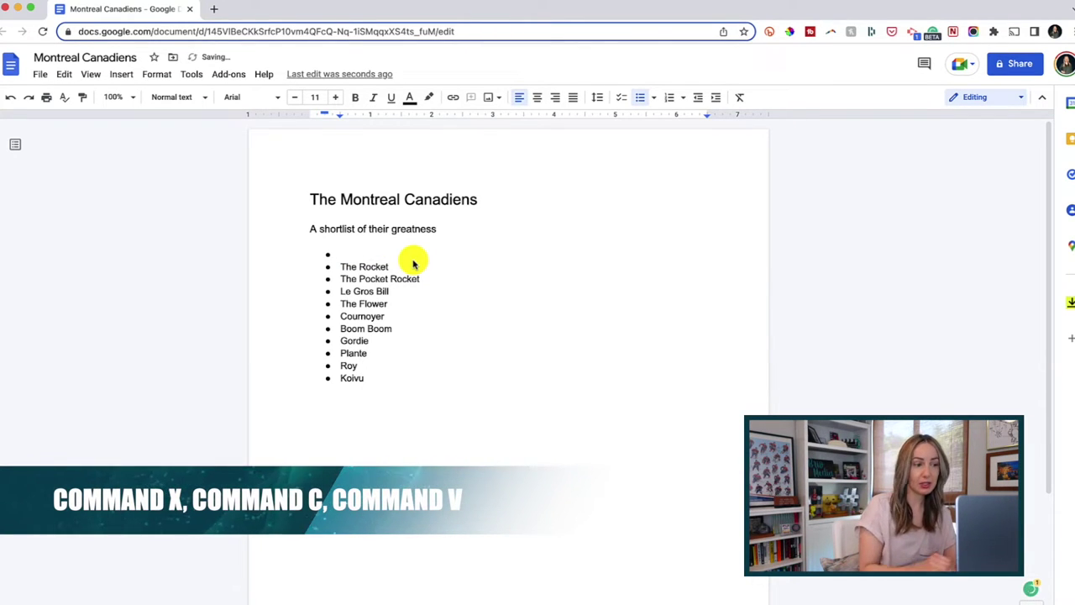
{"action": "key", "text": "super+v"}
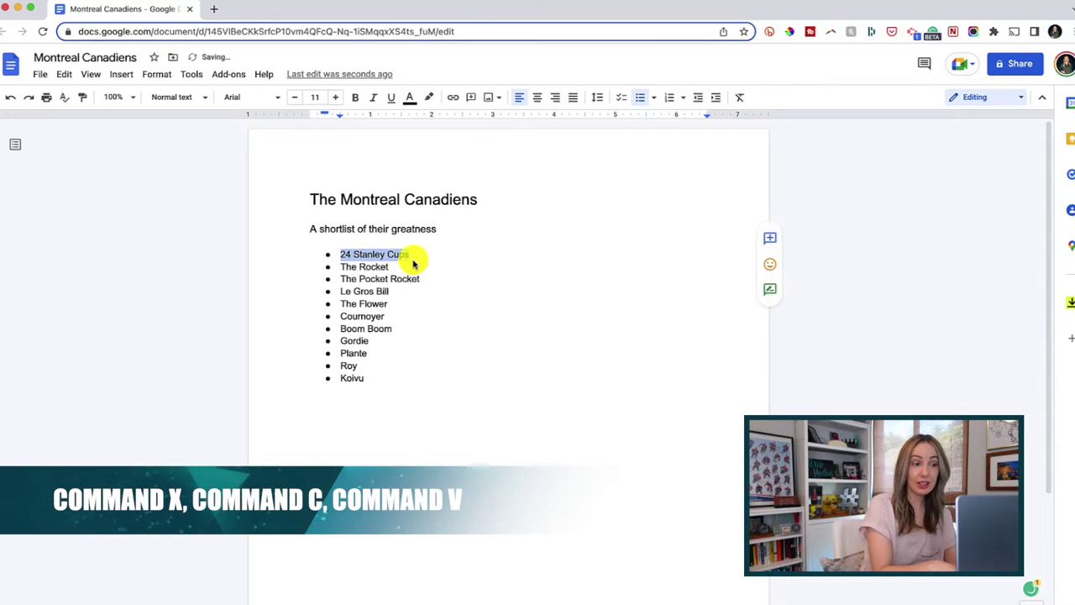
{"action": "left_click", "coordinate": [415, 254]}
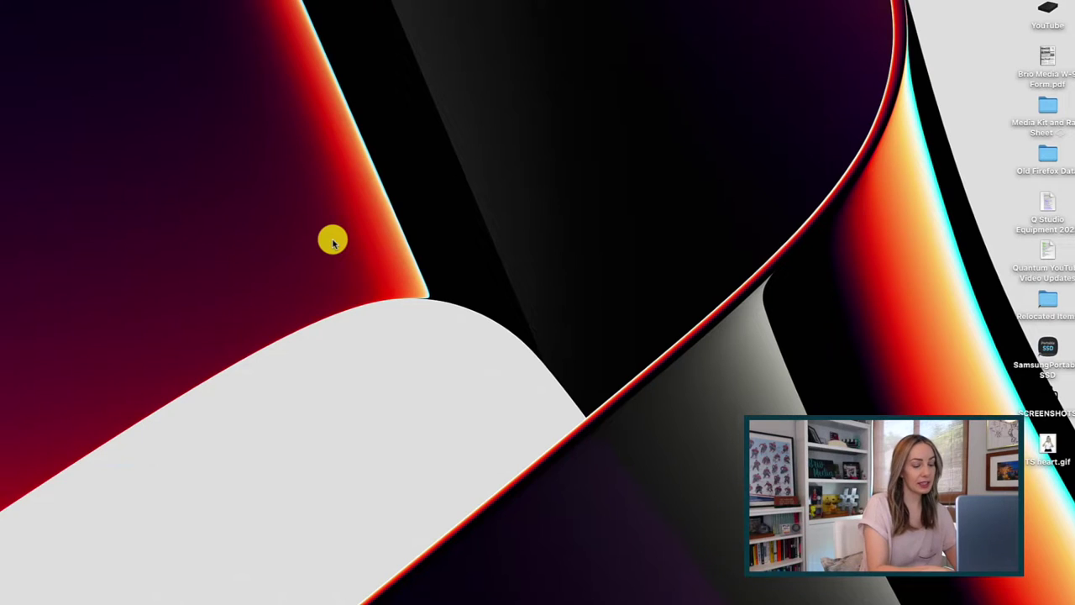
Calculate 10+10 in Spotlight Search to get 20.
{"action": "key", "text": "super+space"}
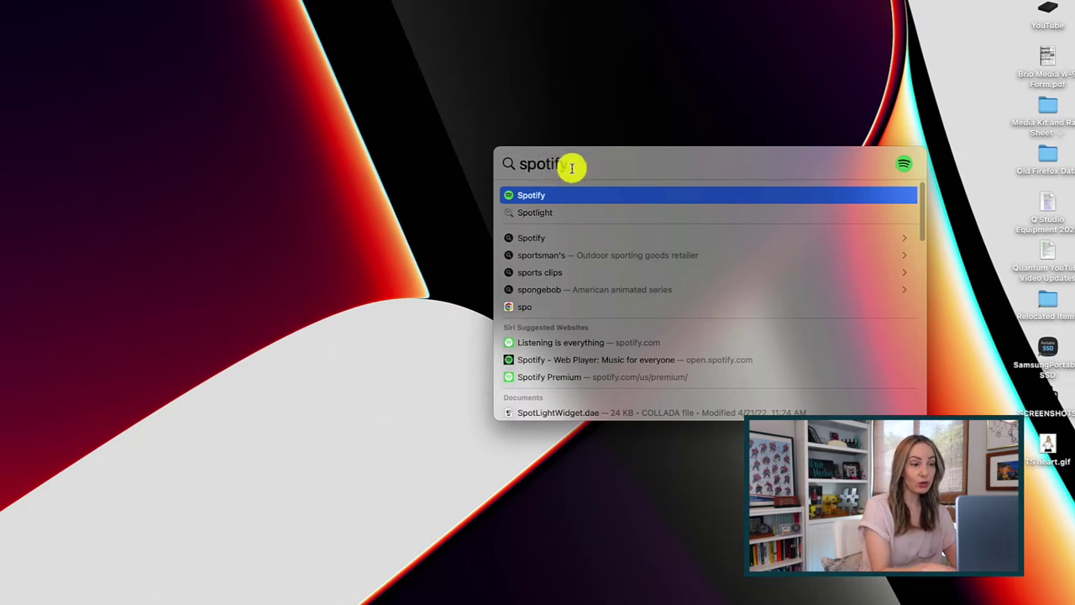
{"action": "type", "text": "+10"}
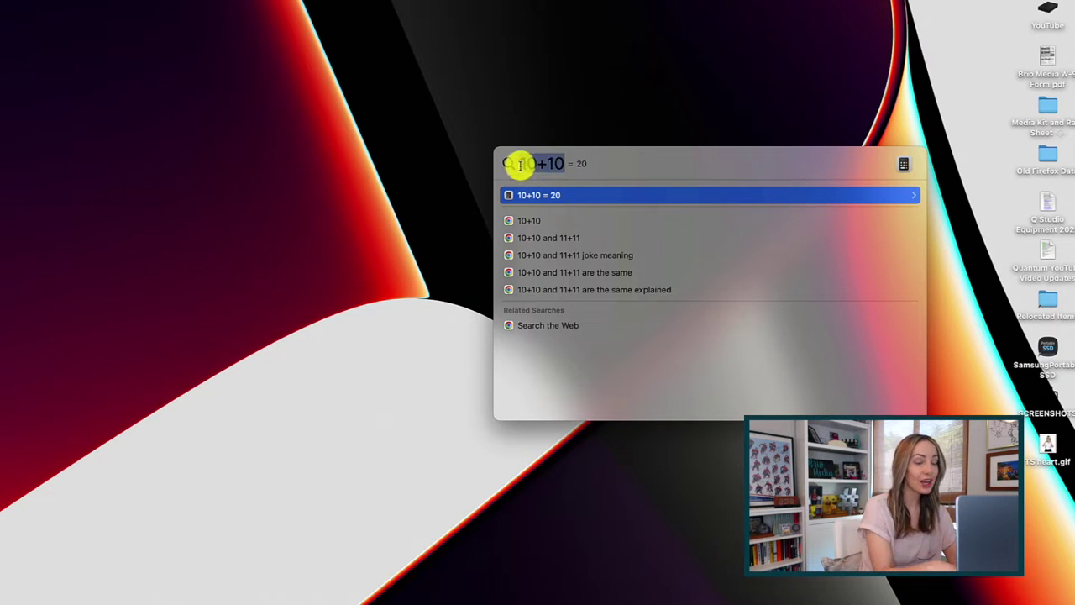
{"action": "type", "text": "USD"}
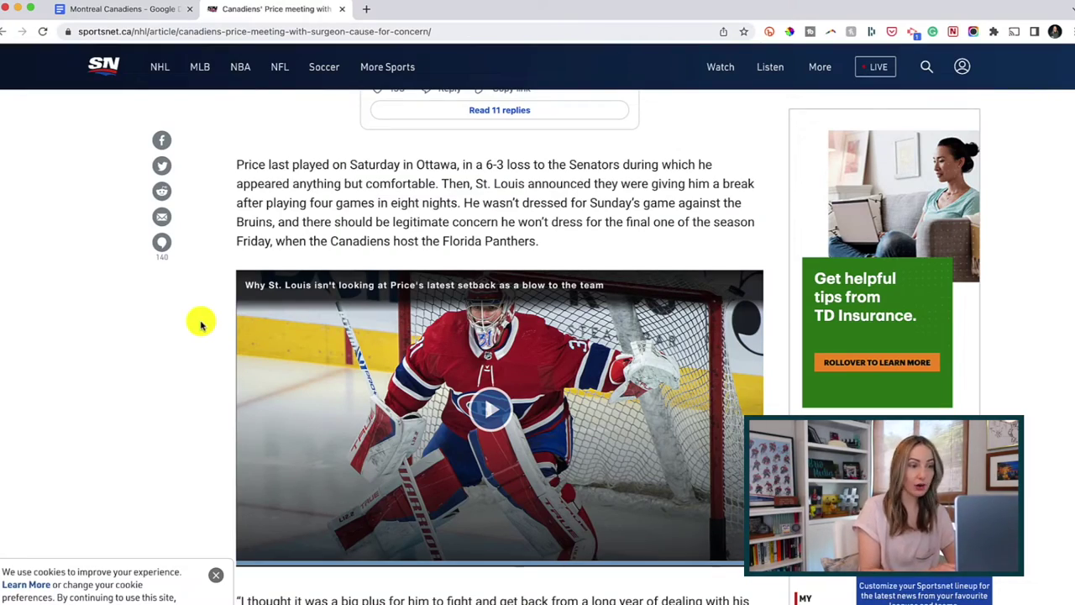
Search the Sportsnet article for 'Price' and step forward to match 8 of 24.
{"action": "key", "text": "super+f"}
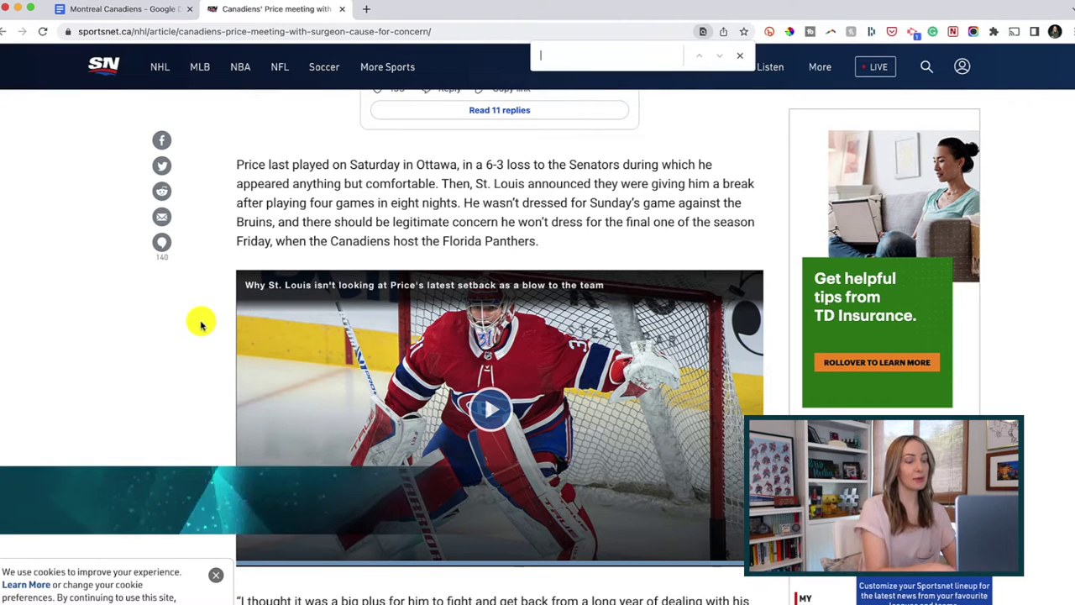
{"action": "type", "text": "Pric"}
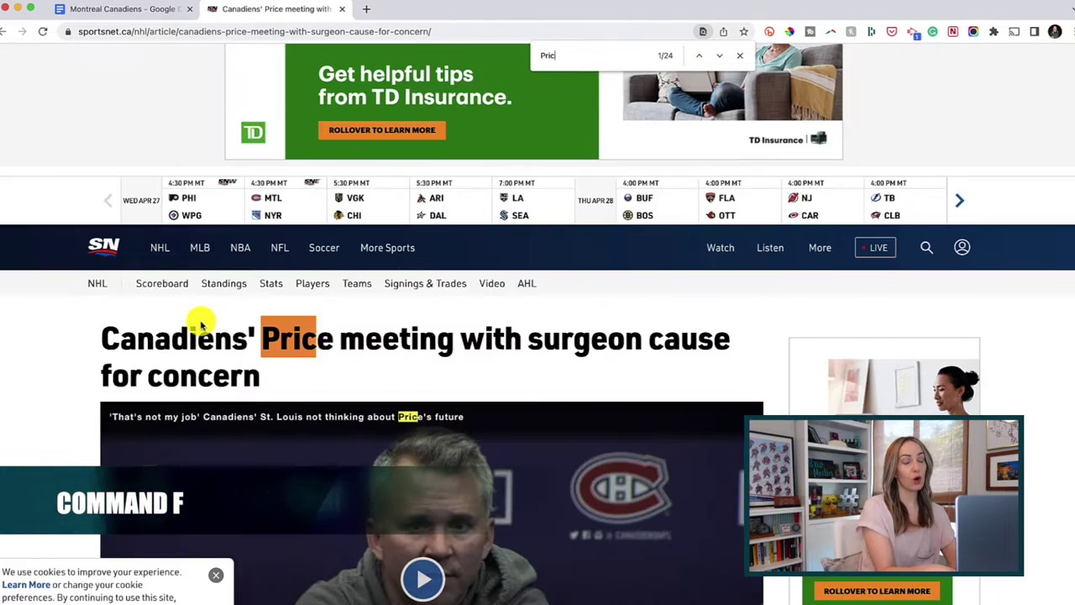
{"action": "left_click", "coordinate": [721, 56]}
{"action": "left_click", "coordinate": [720, 56]}
{"action": "left_click", "coordinate": [720, 55]}
{"action": "left_click", "coordinate": [722, 56]}
{"action": "left_click", "coordinate": [722, 56]}
{"action": "left_click", "coordinate": [722, 56]}
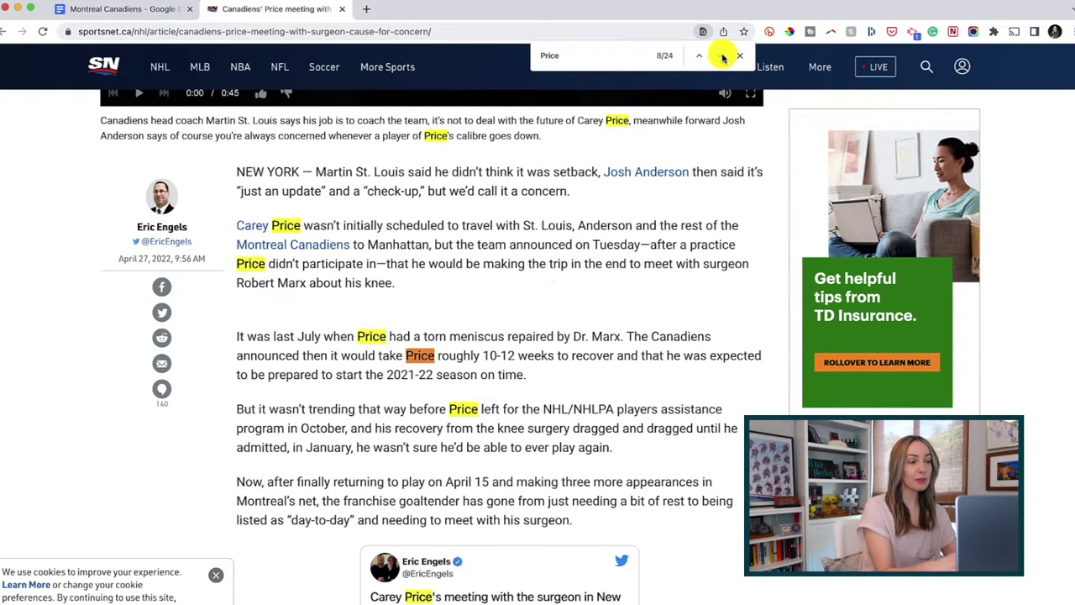
{"action": "left_click", "coordinate": [722, 55]}
{"action": "left_click", "coordinate": [722, 56]}
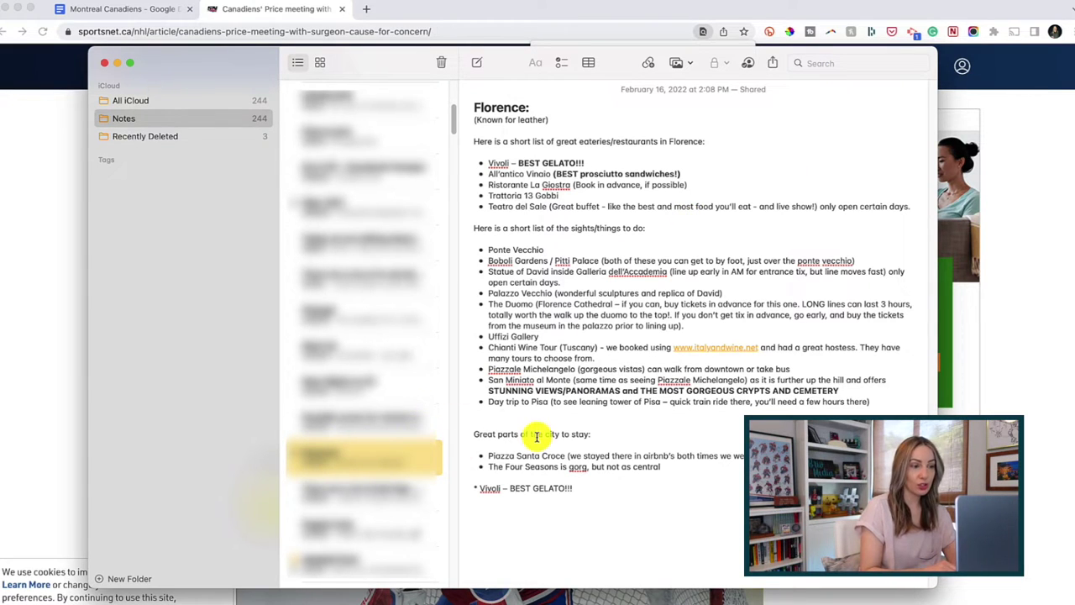
Find 'pia' in the Florence note to highlight matches like piazza.
{"action": "key", "text": "super+f"}
{"action": "type", "text": "pia"}
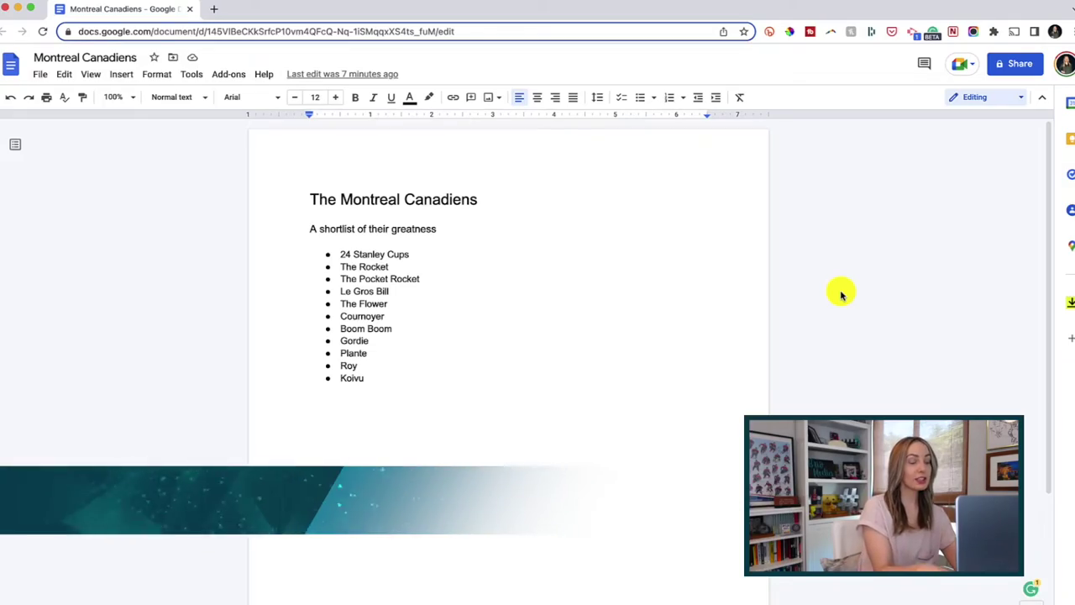
{"action": "key", "text": "super+plus"}
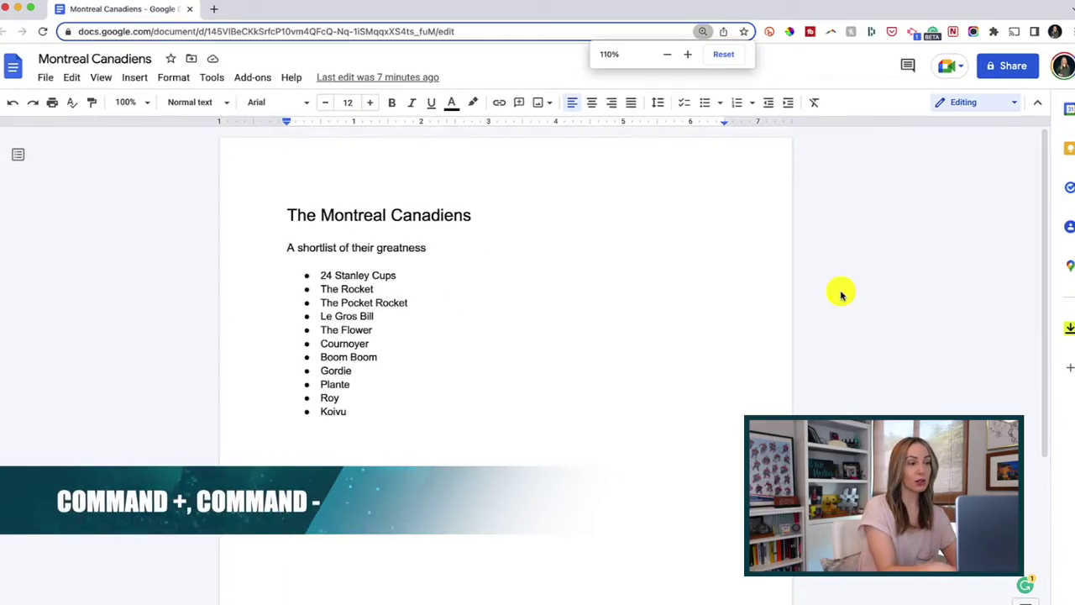
{"action": "key", "text": "super+minus"}
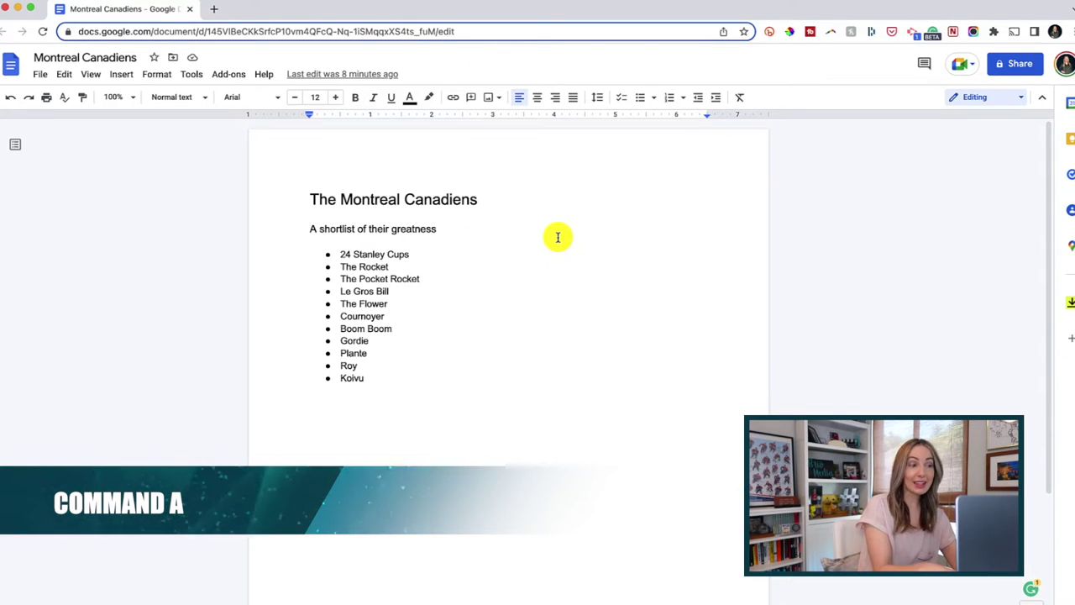
{"action": "key", "text": "super+a"}
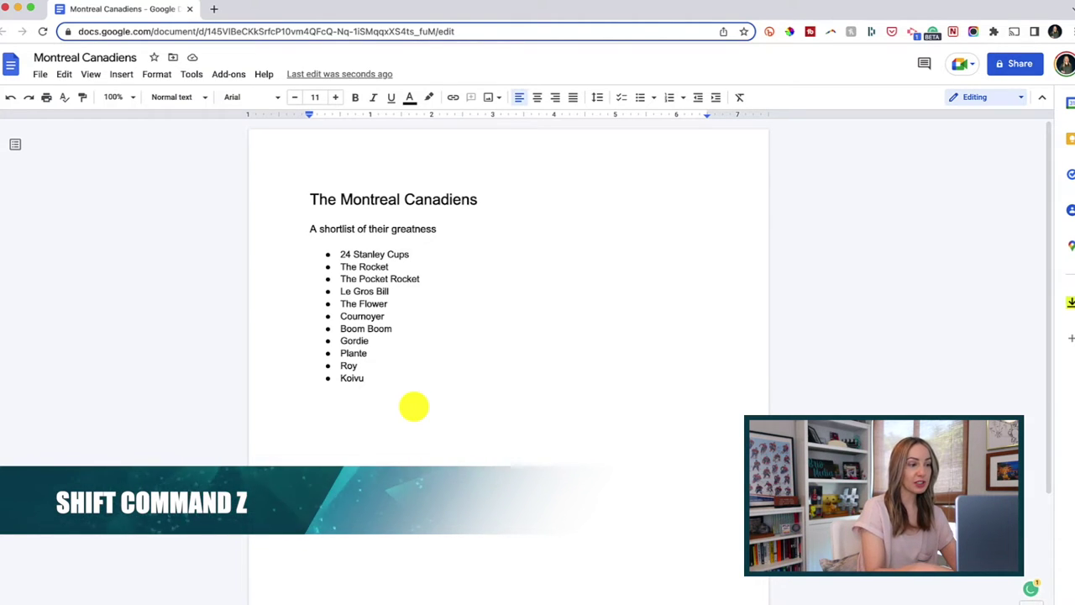
{"action": "key", "text": "shift+super+z"}
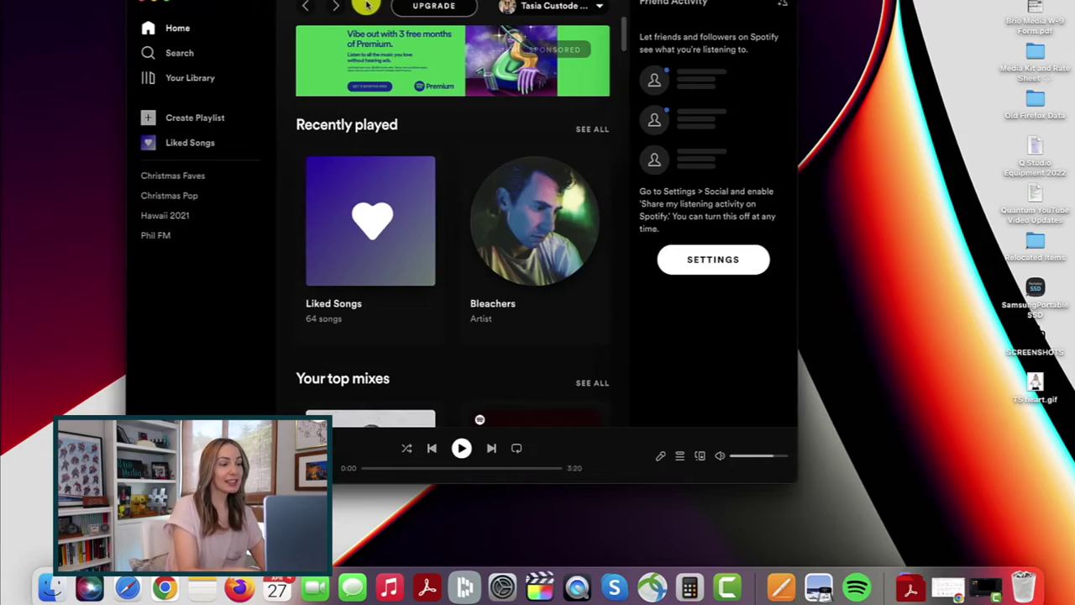
Move the Spotify window slightly to the right.
{"action": "left_click_drag", "start_coordinate": [353, 5], "coordinate": [392, 2]}
Minimize the Spotify window with Cmd+M, then every Camtasia window with Option+Cmd+M.
{"action": "key", "text": "super+m"}
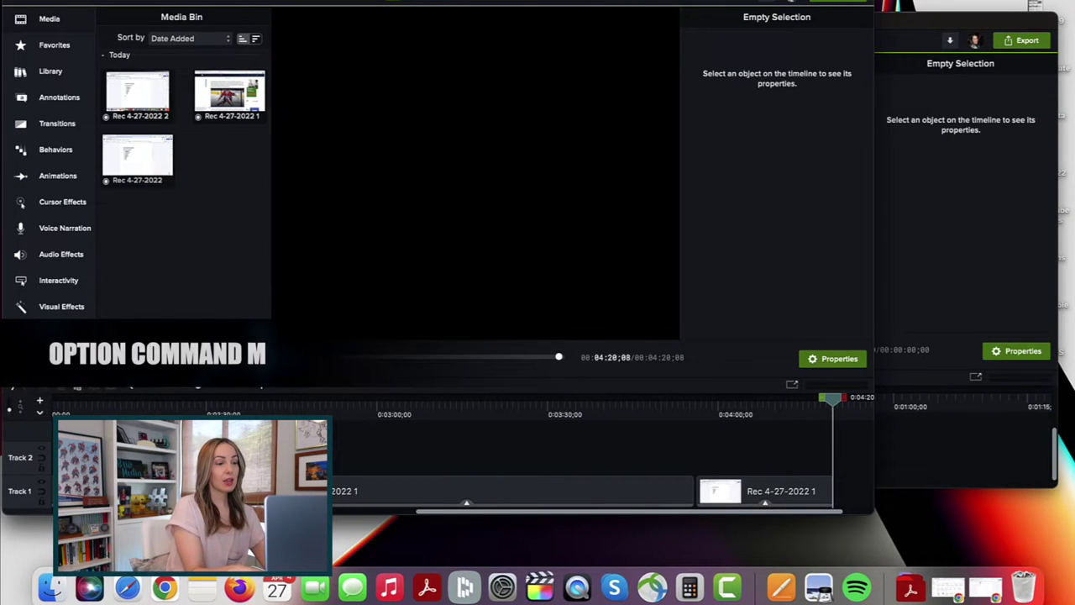
{"action": "key", "text": "super+alt+m"}
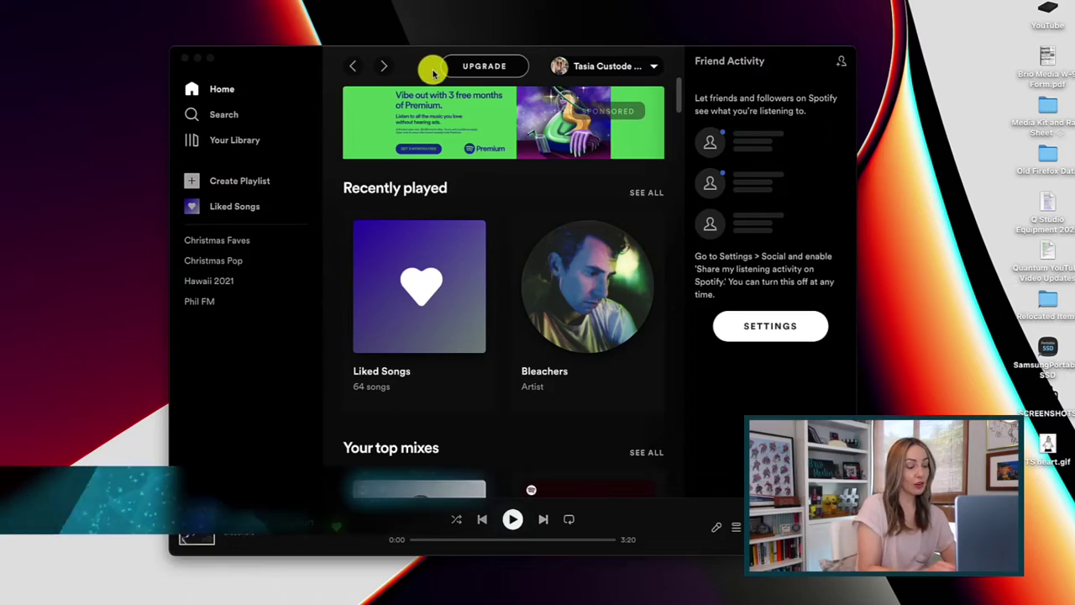
Quit Spotify entirely with Cmd+Q.
{"action": "key", "text": "super+q"}
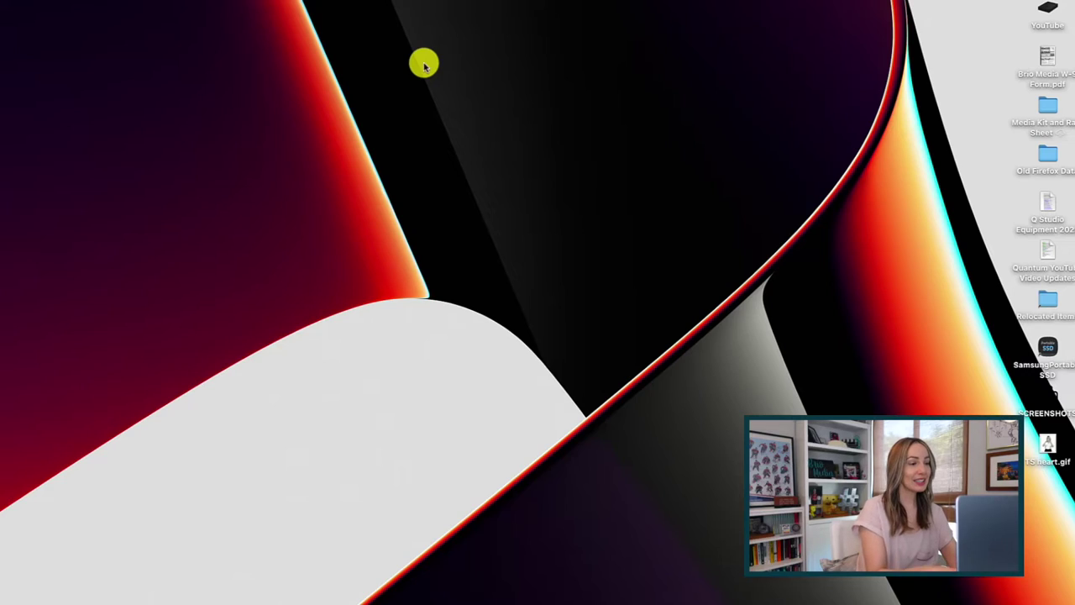
Bring up the Force Quit Applications dialog with Option+Cmd+Escape.
{"action": "key", "text": "ctrl+alt+Escape"}
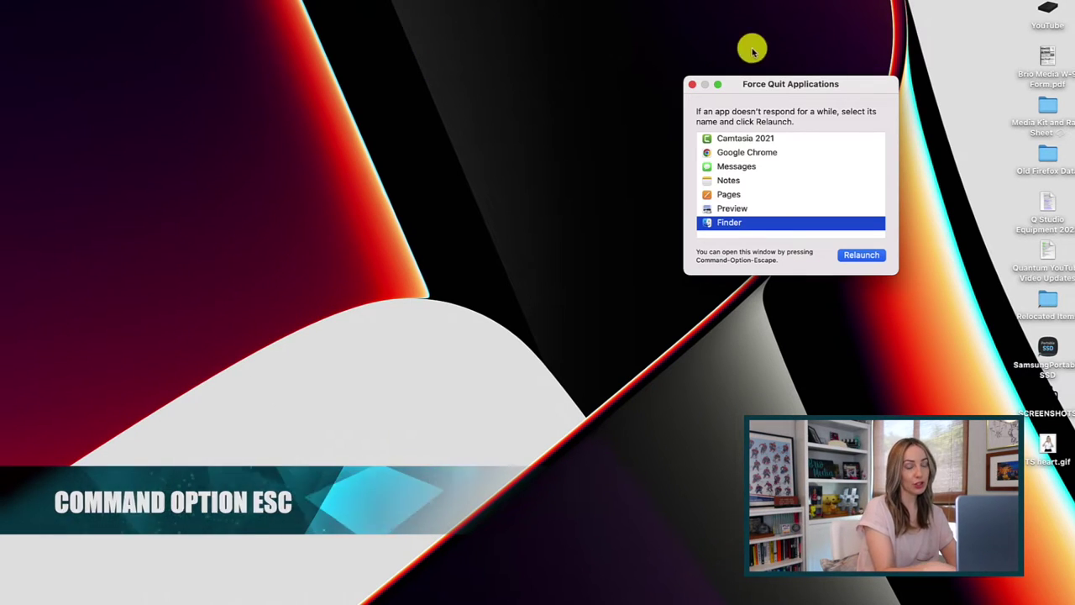
{"action": "left_click_drag", "start_coordinate": [776, 84], "coordinate": [508, 118]}
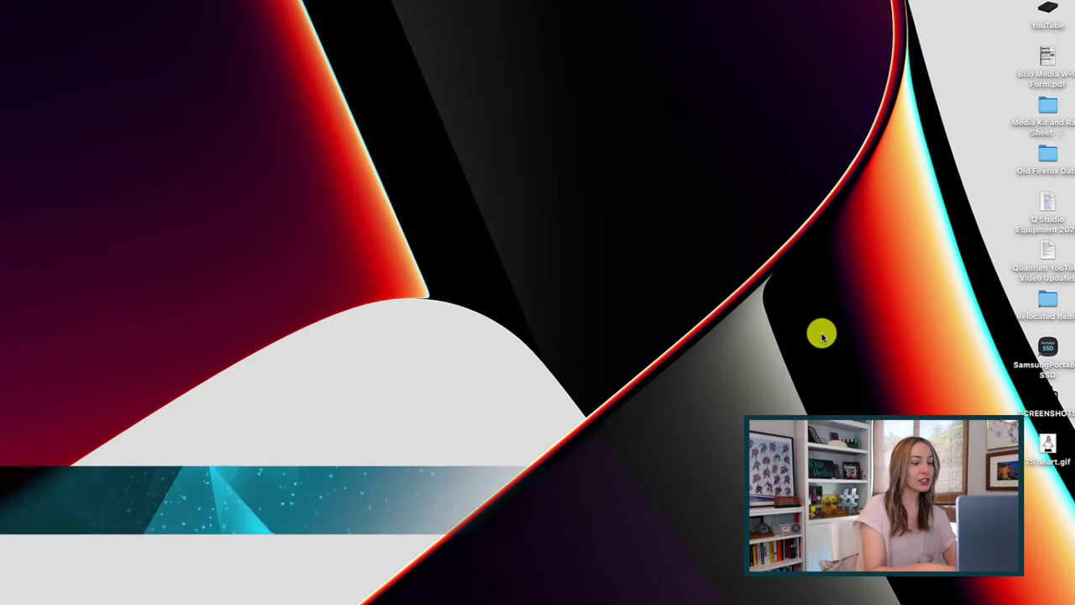
{"action": "key", "text": "super+Tab"}
Cycle through the running apps with Cmd+Tab toward Google Chrome.
{"action": "key", "text": "super+Tab"}
{"action": "key", "text": "super+Tab"}
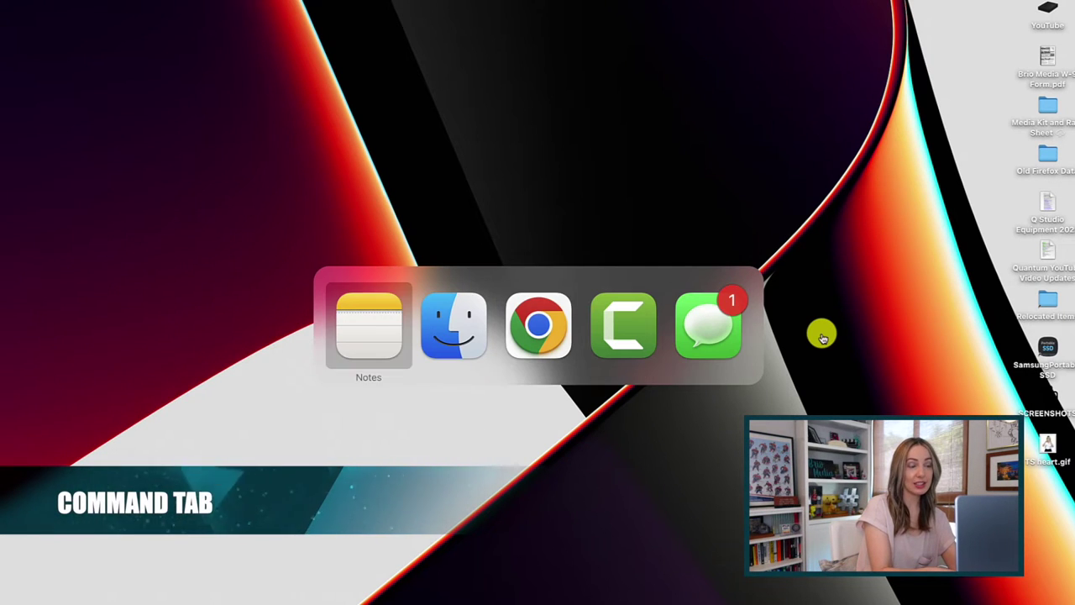
{"action": "key", "text": "super+Tab"}
{"action": "key", "text": "super+Tab"}
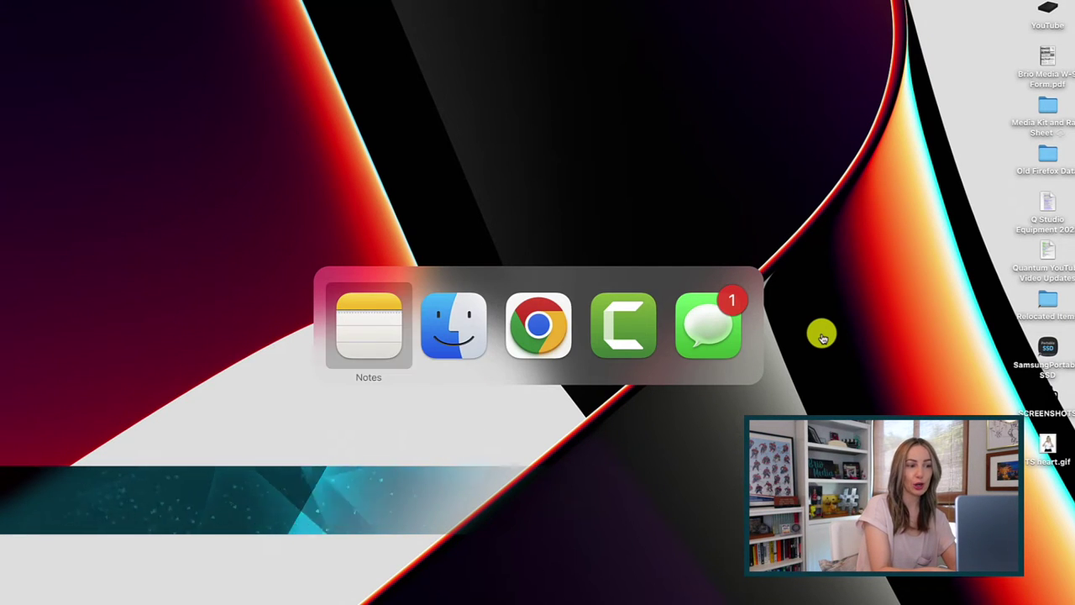
{"action": "key", "text": "super+Tab"}
{"action": "key", "text": "super+Tab"}
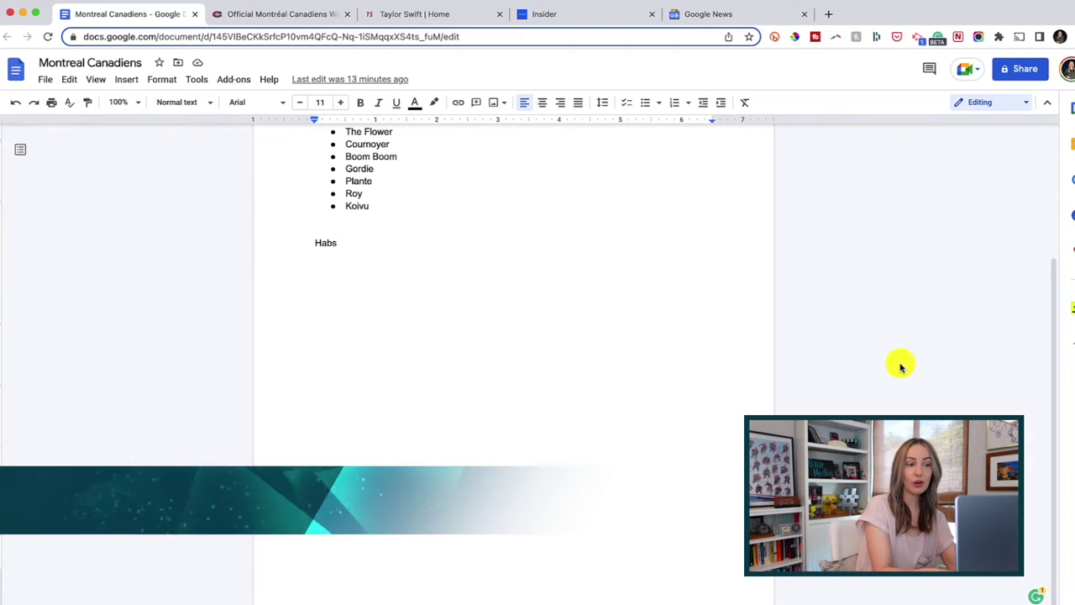
Cycle through the Canadiens, Taylor Swift and Insider tabs, then add a blank new tab.
{"action": "key", "text": "ctrl+Tab"}
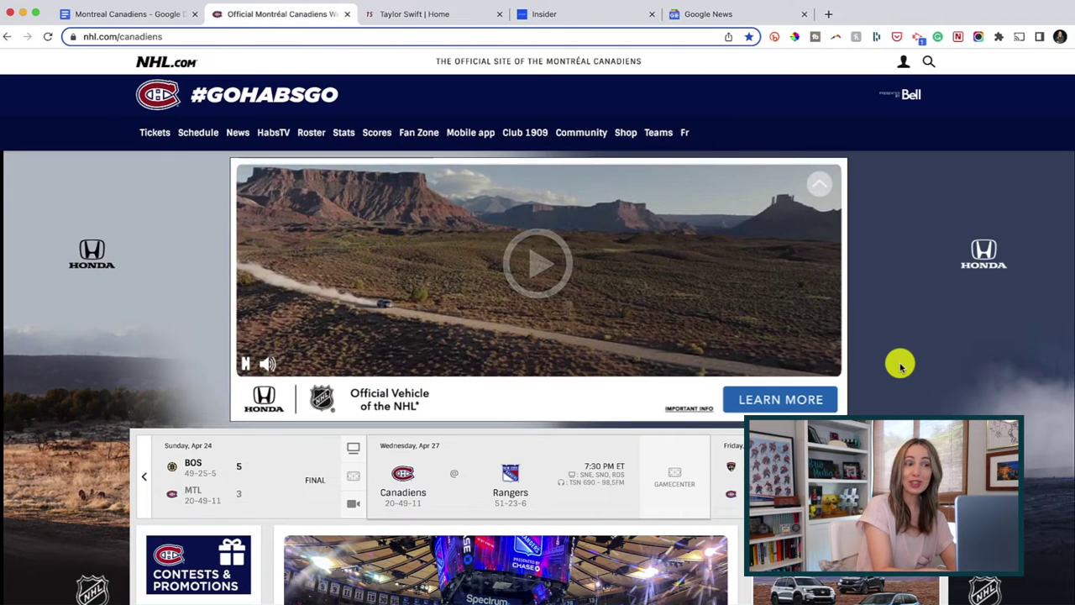
{"action": "key", "text": "ctrl+Tab"}
{"action": "key", "text": "ctrl+Tab"}
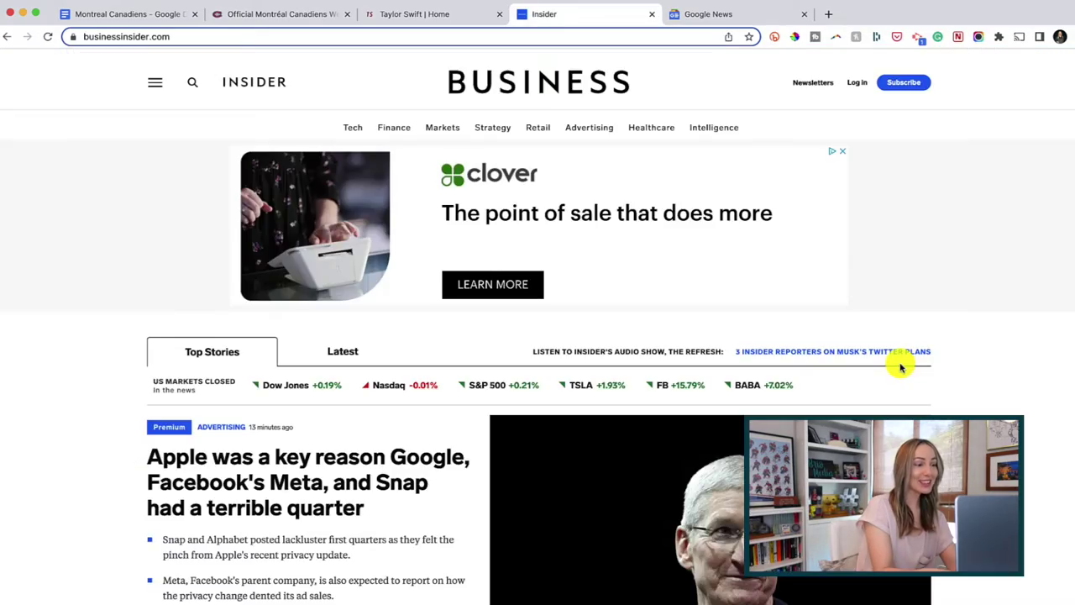
{"action": "key", "text": "ctrl+Tab"}
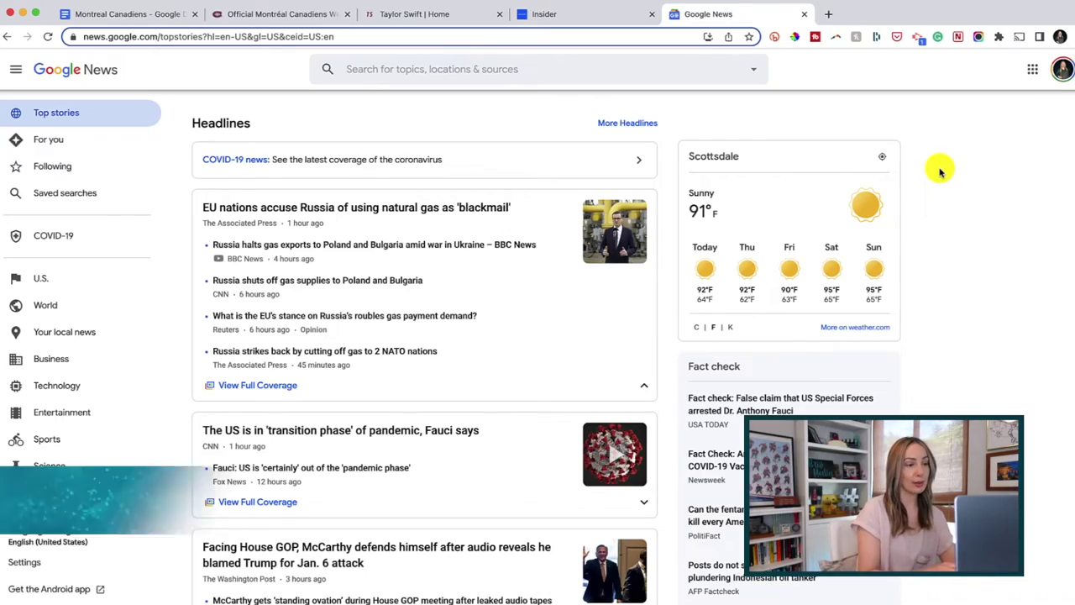
{"action": "key", "text": "super+t"}
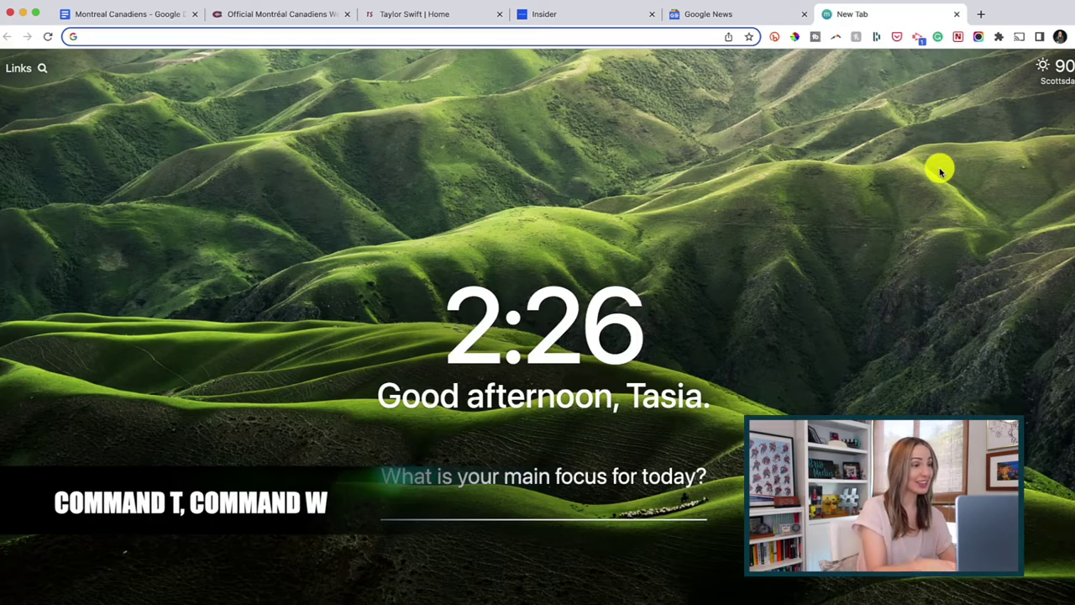
Close the blank New Tab with Command+W so the Chrome news tab shows again.
{"action": "key", "text": "super+w"}
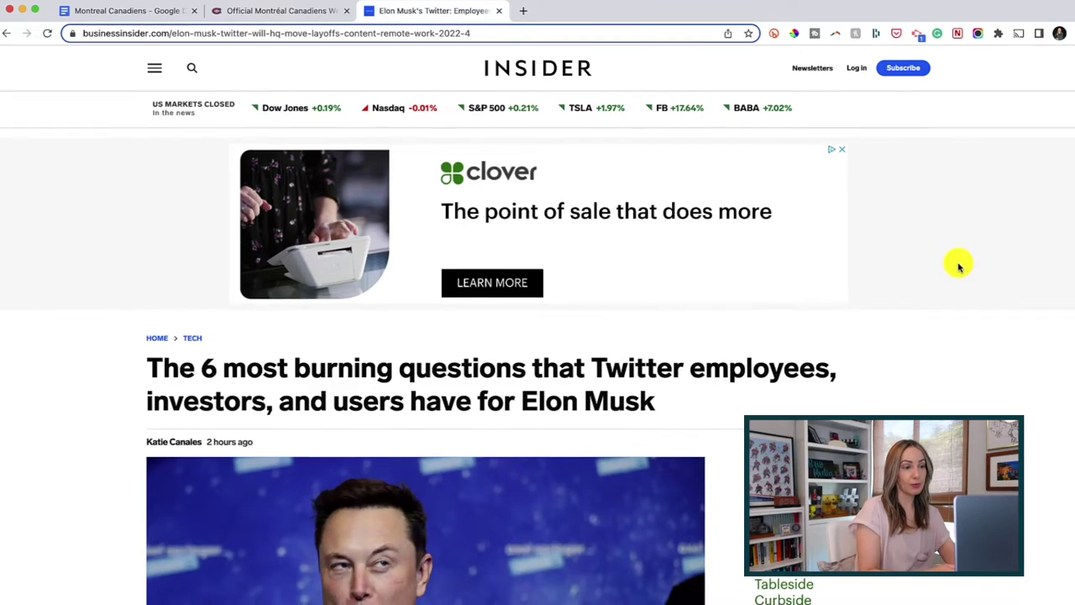
Scroll the Insider Elon Musk article, then jump to its top and its very bottom.
{"action": "scroll", "coordinate": [959, 267], "scroll_direction": "down", "scroll_amount": 5}
{"action": "scroll", "coordinate": [959, 266], "scroll_direction": "down", "scroll_amount": 15}
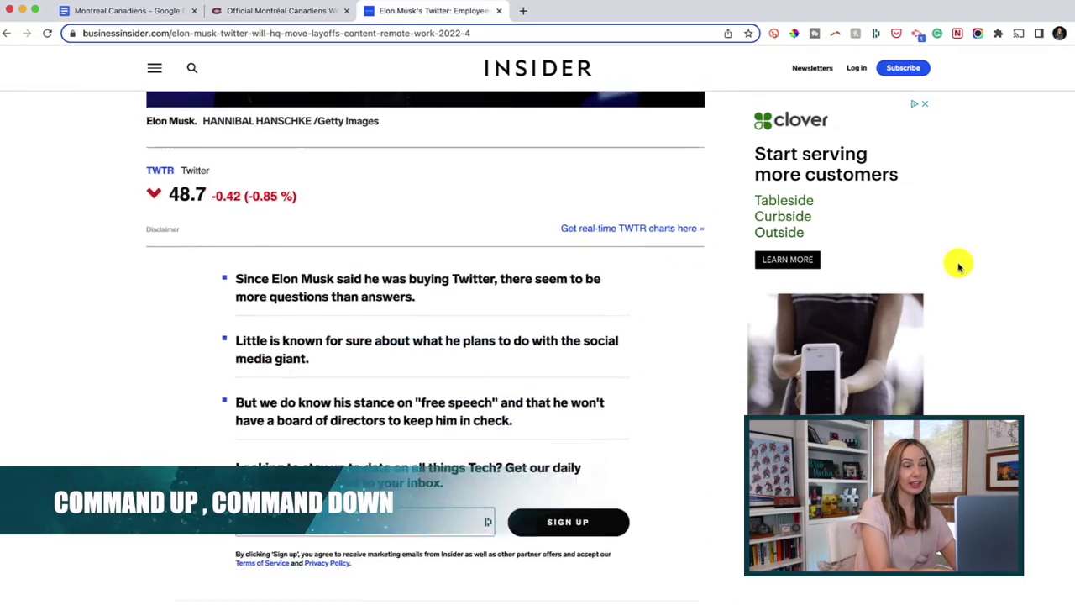
{"action": "scroll", "coordinate": [959, 266], "scroll_direction": "down", "scroll_amount": 4}
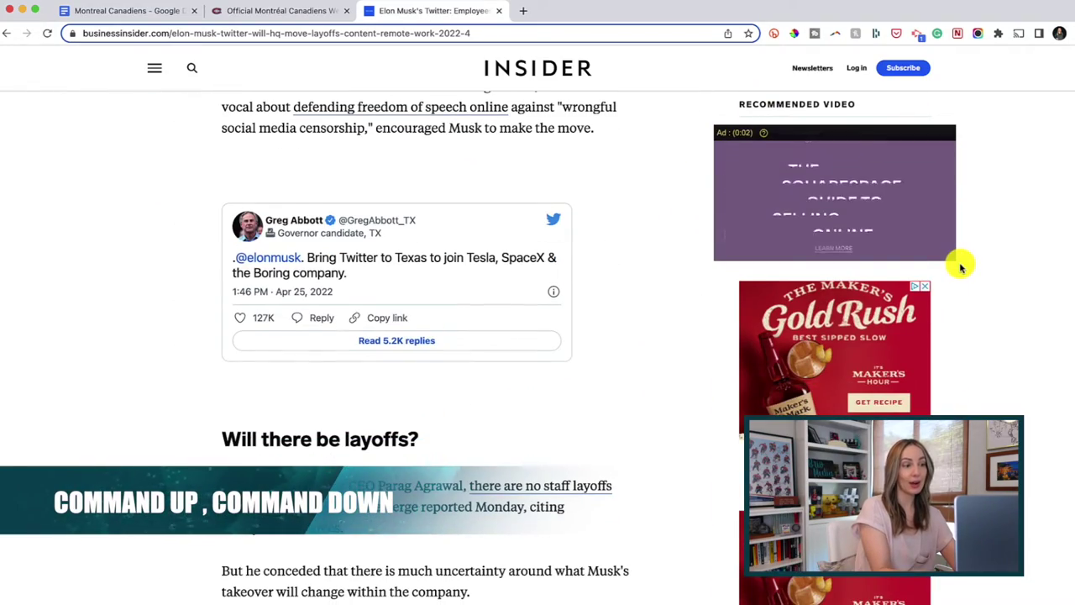
{"action": "key", "text": "super+Up"}
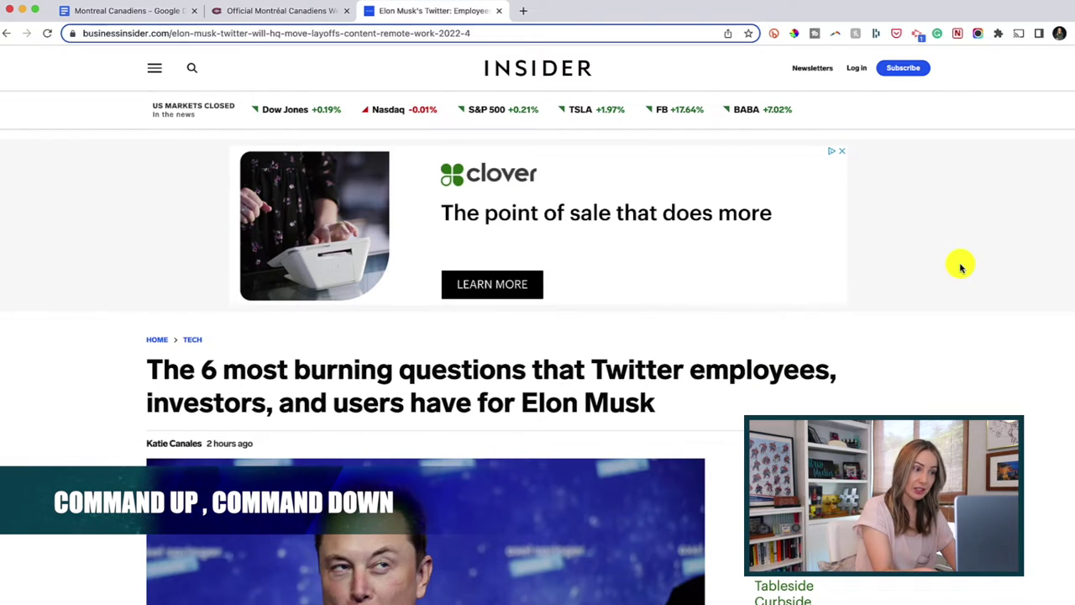
{"action": "key", "text": "super+Down"}
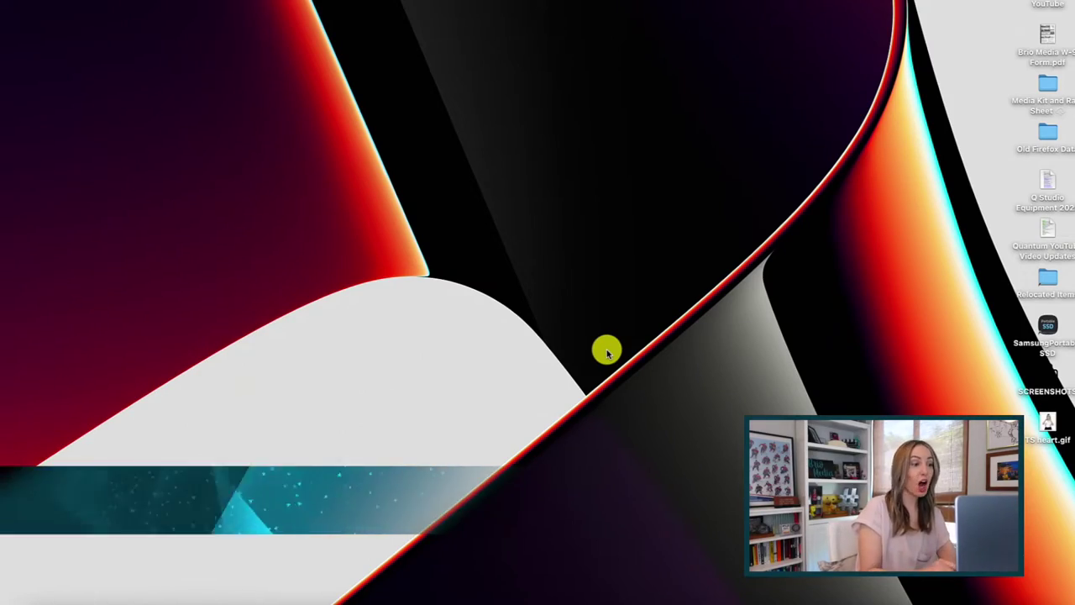
Screenshot the full screen, capture the dragged upper-left desktop region, then show the capture toolbar.
{"action": "key", "text": "shift+super+3"}
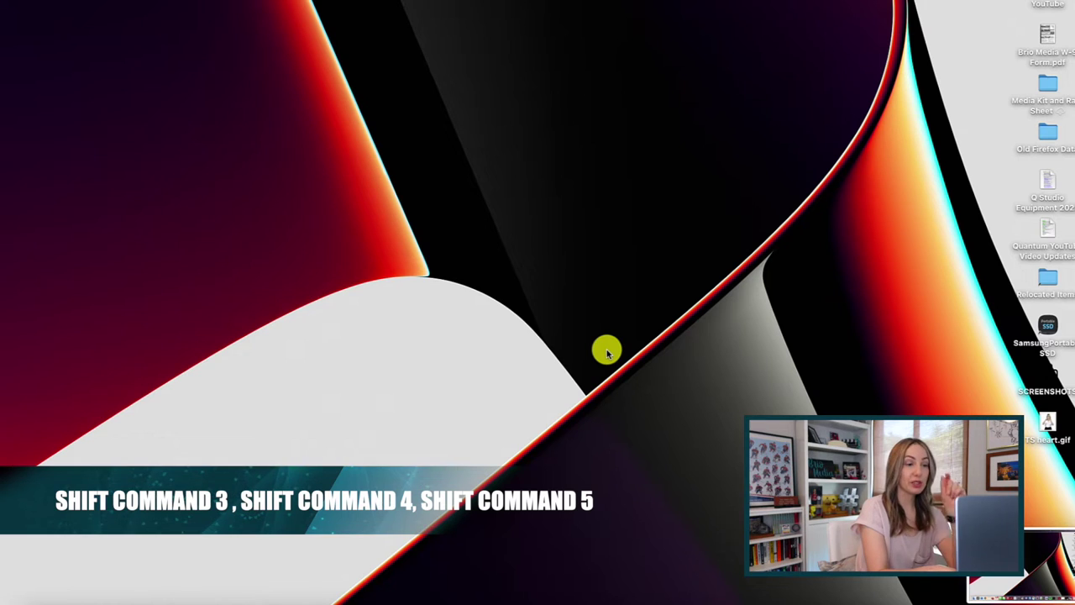
{"action": "key", "text": "shift+super+4"}
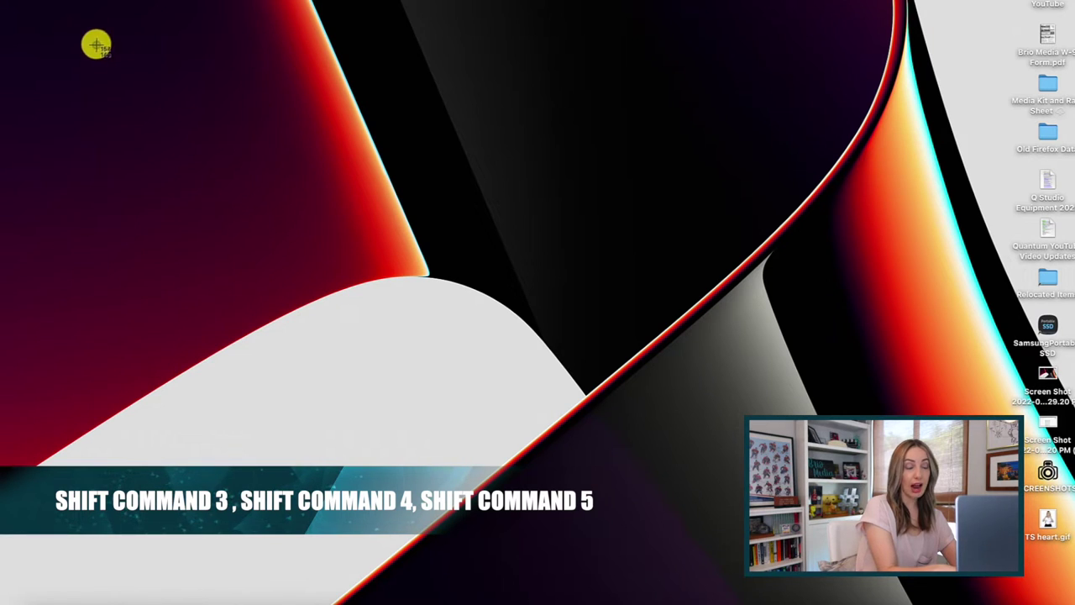
{"action": "left_click_drag", "start_coordinate": [93, 35], "coordinate": [962, 462]}
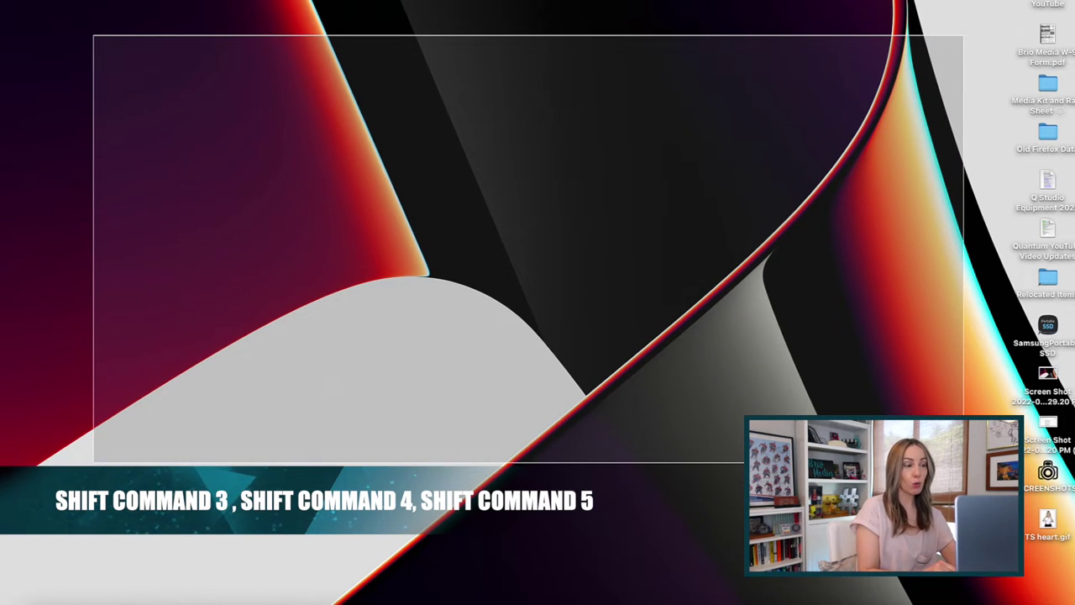
{"action": "left_click_drag", "start_coordinate": [962, 462], "coordinate": [963, 462]}
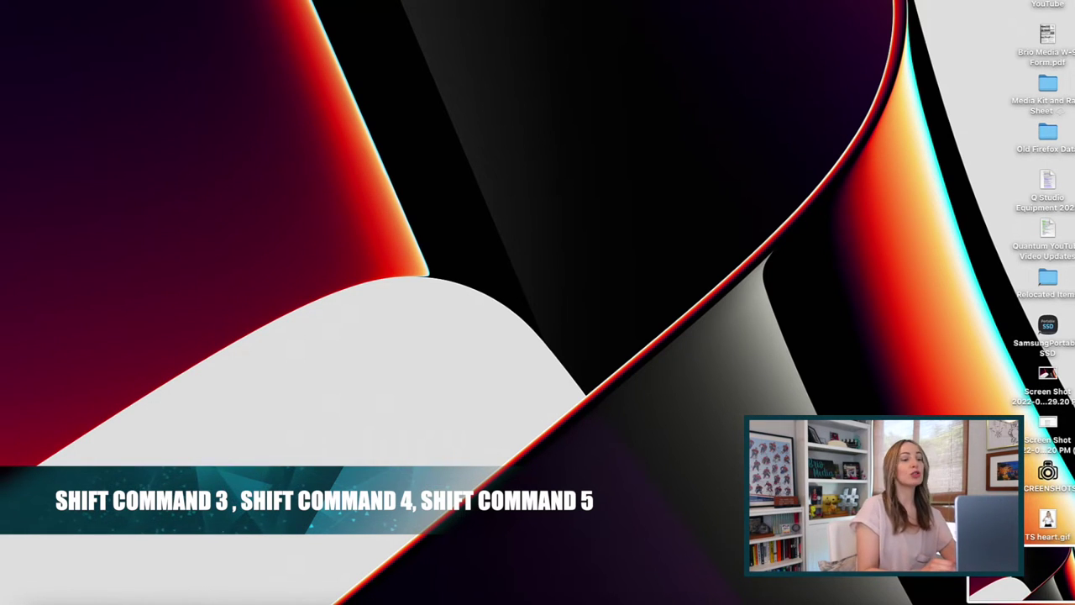
{"action": "key", "text": "shift+super+5"}
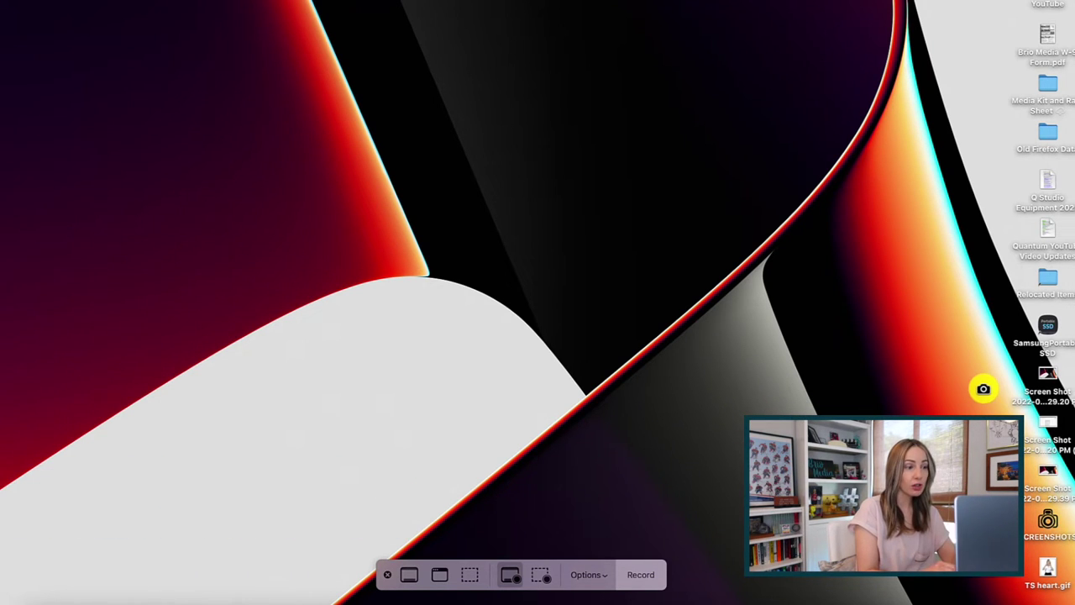
Dismiss the screenshot toolbar without capturing anything.
{"action": "key", "text": "Escape"}
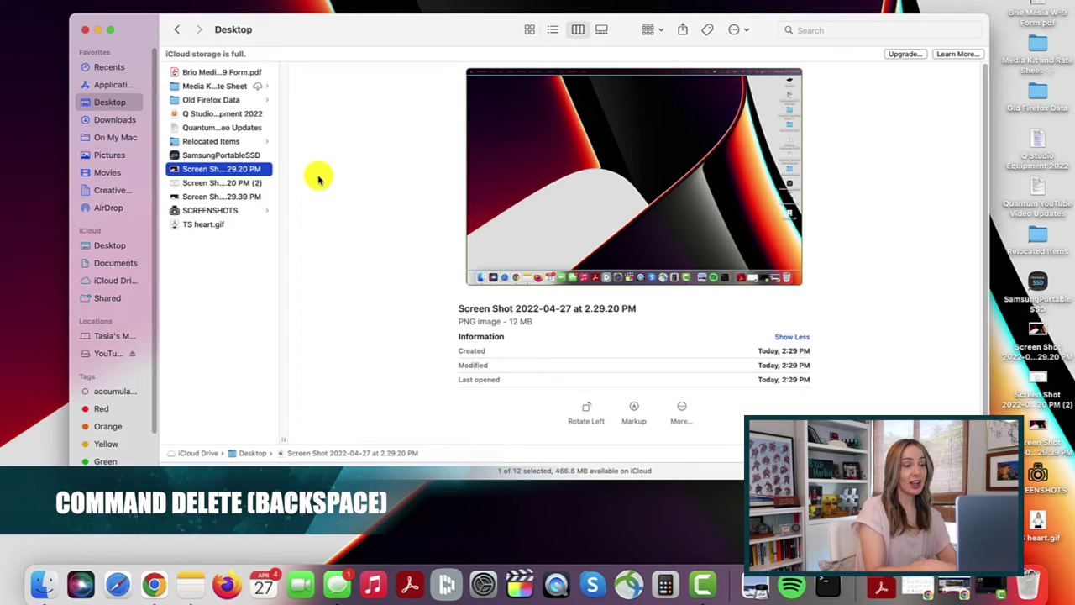
Trash the selected screenshot PNG, then confirm Empty Trash to delete it permanently.
{"action": "key", "text": "super+BackSpace"}
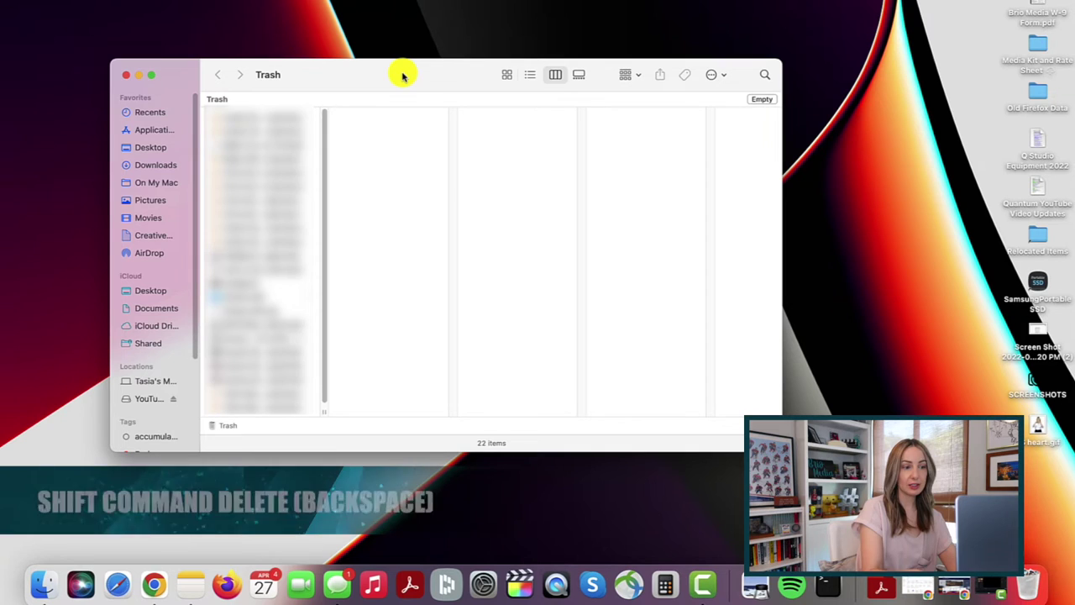
{"action": "key", "text": "shift+super+BackSpace"}
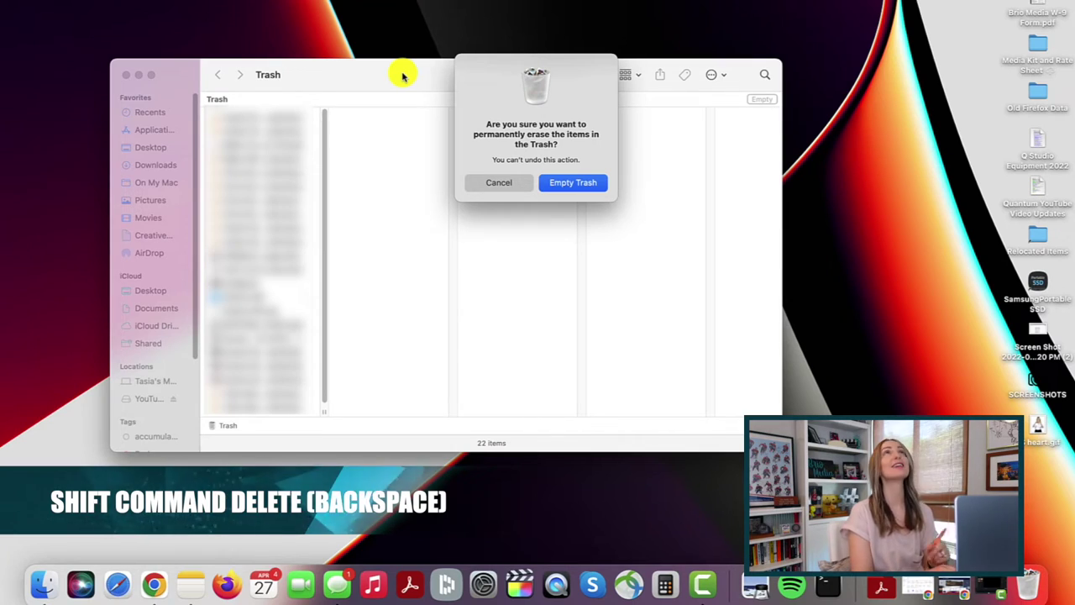
{"action": "key", "text": "Return"}
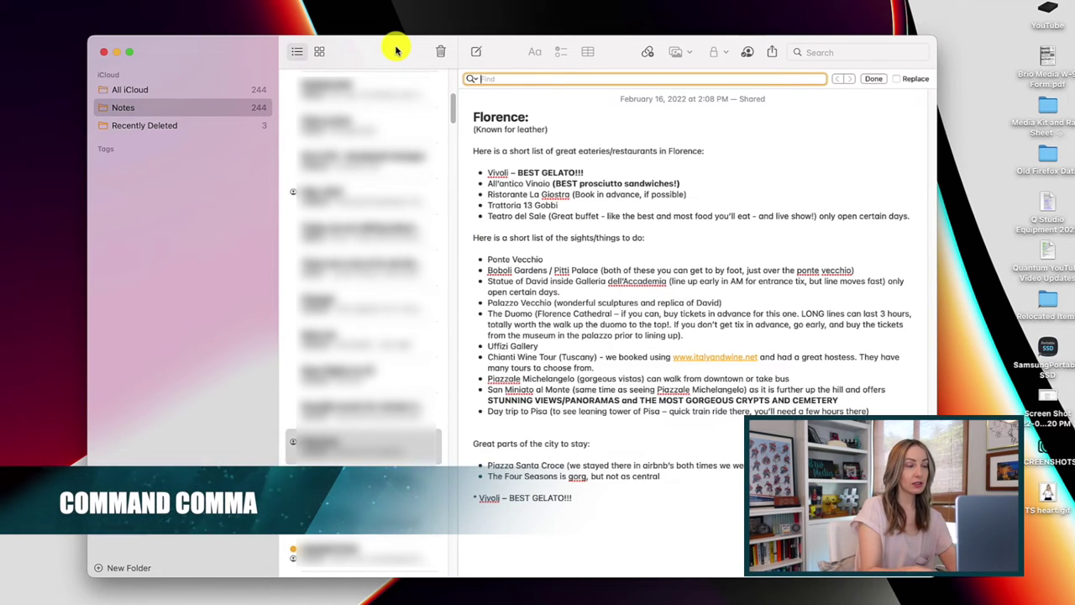
Bring up Notes Preferences with Command+Comma.
{"action": "key", "text": "super+comma"}
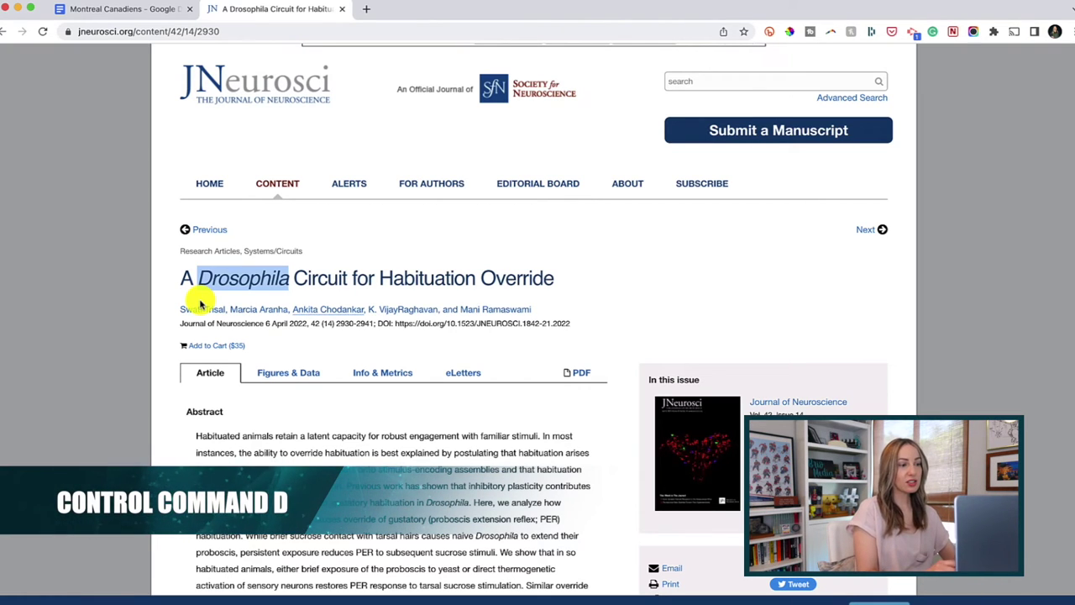
Show the Look Up dictionary popup for the selected word 'Drosophila' in the JNeurosci article.
{"action": "key", "text": "ctrl+super+d"}
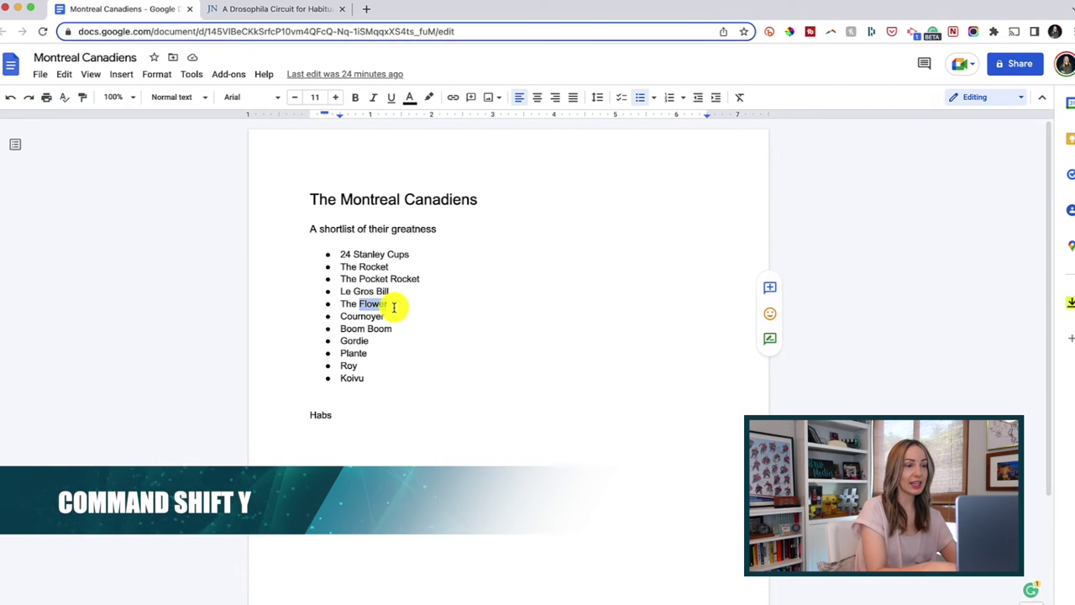
Show the Dictionary side panel definition for the selected word 'Flower'.
{"action": "key", "text": "super+shift+y"}
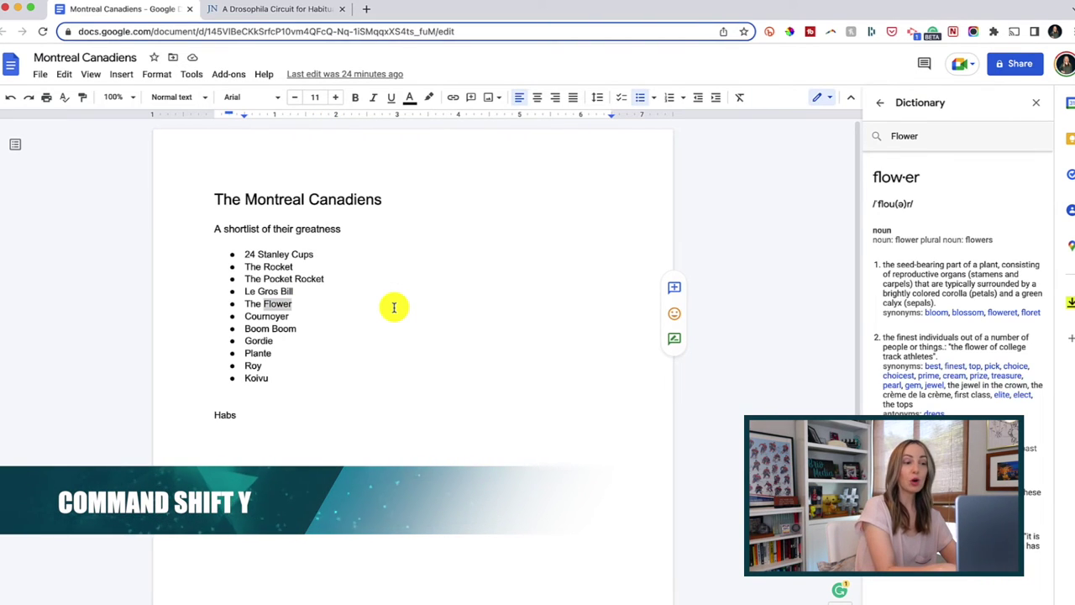